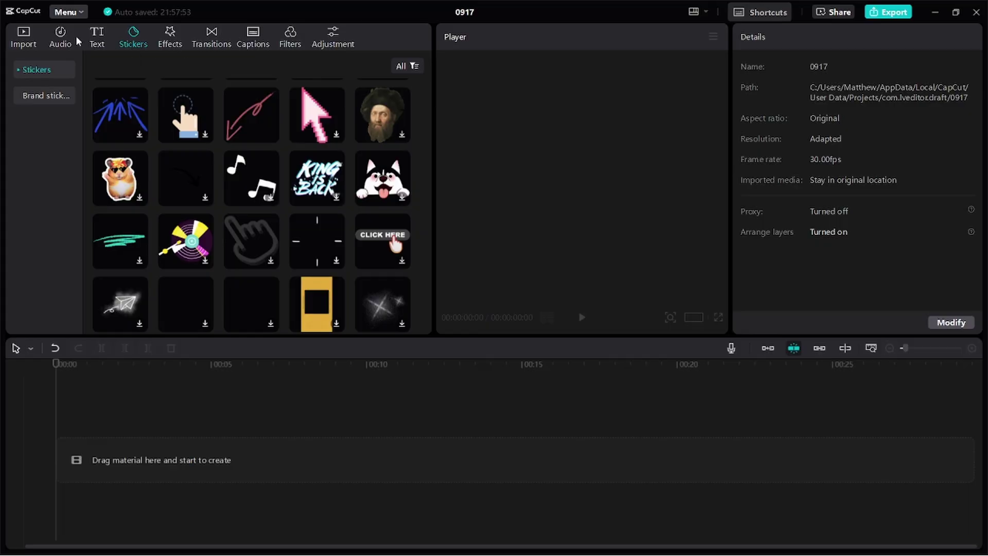
Step: Place the pool clip 4068574-uhd_3840_2160_25fps.mp4 on the timeline and play it back
click(24, 41)
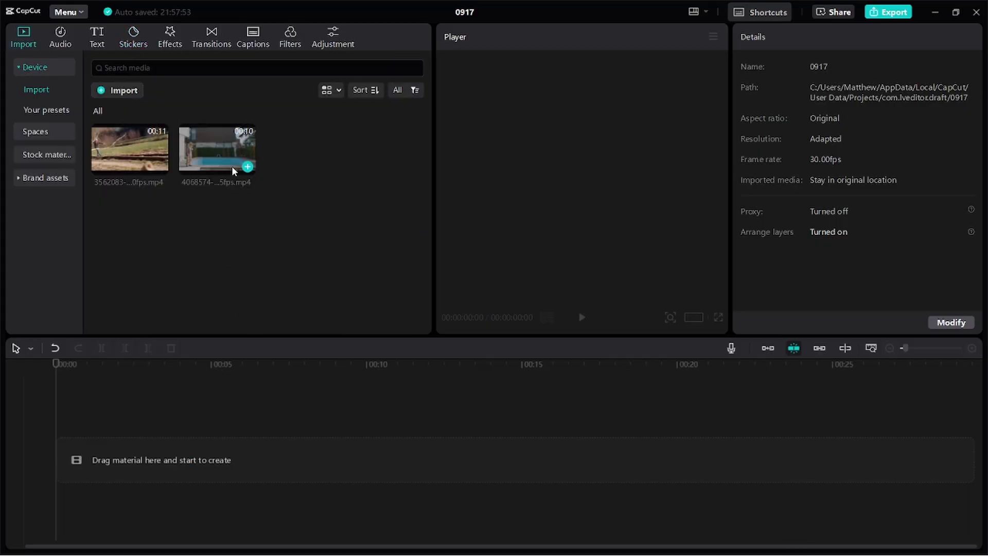
drag(223, 156, 124, 452)
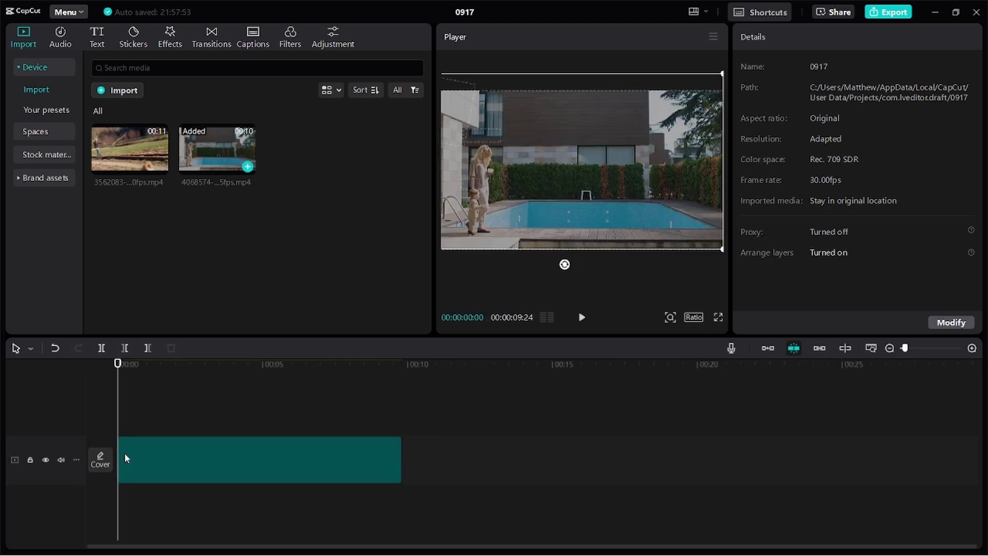
click(151, 457)
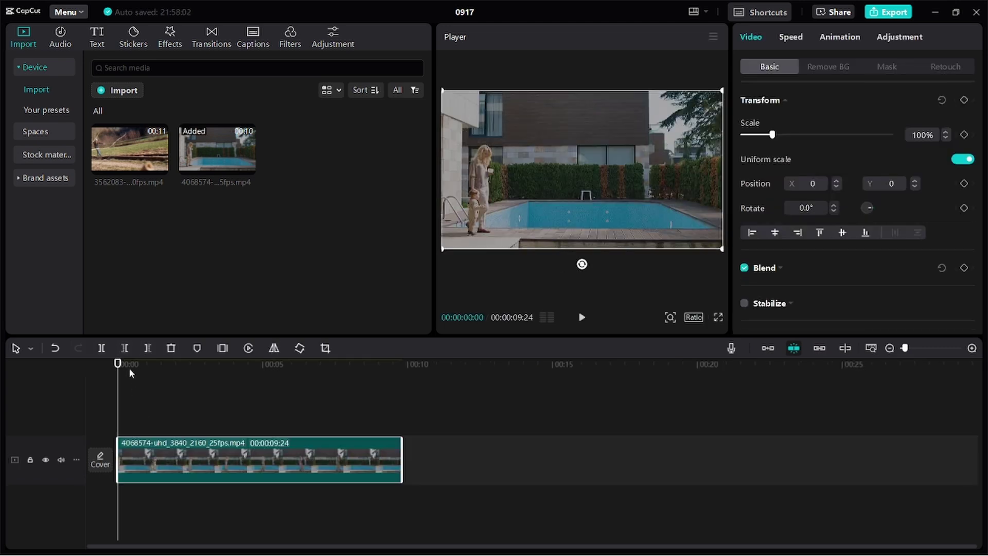
key(space)
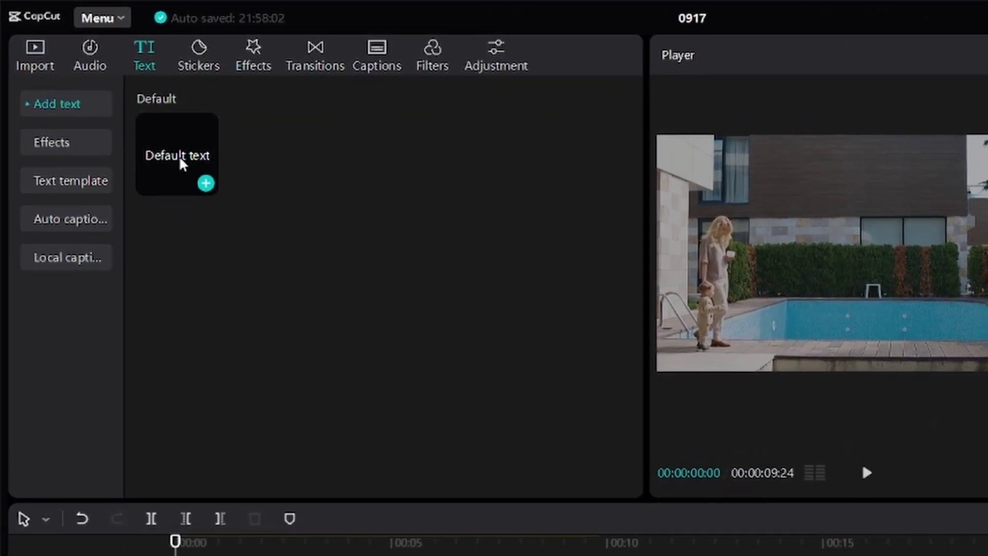
Step: Add a Default text caption spanning the clip, shrink it and position it above the mother
drag(170, 152, 330, 555)
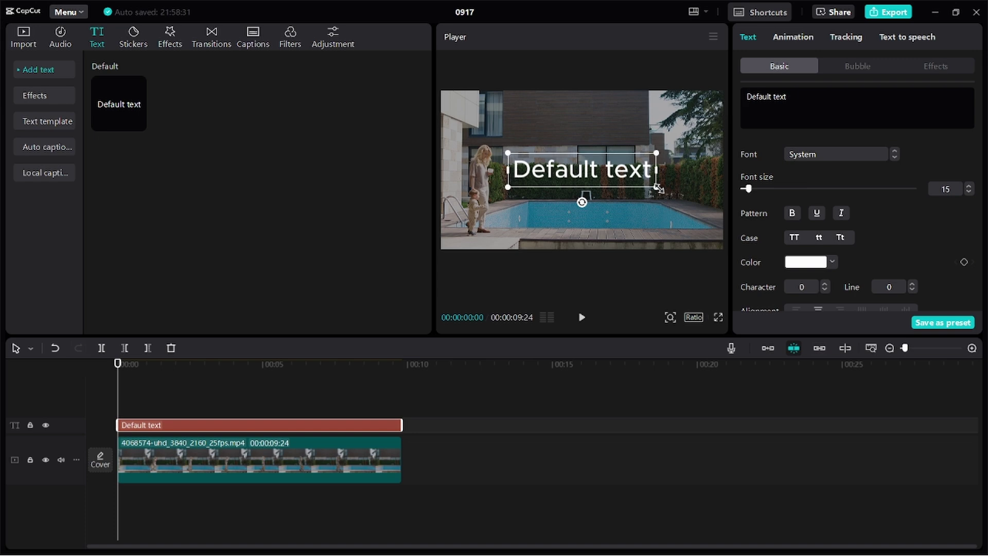
mouse_move(659, 188)
mouse_down()
mouse_move(595, 178)
mouse_move(662, 198)
mouse_move(646, 187)
mouse_move(655, 188)
mouse_up()
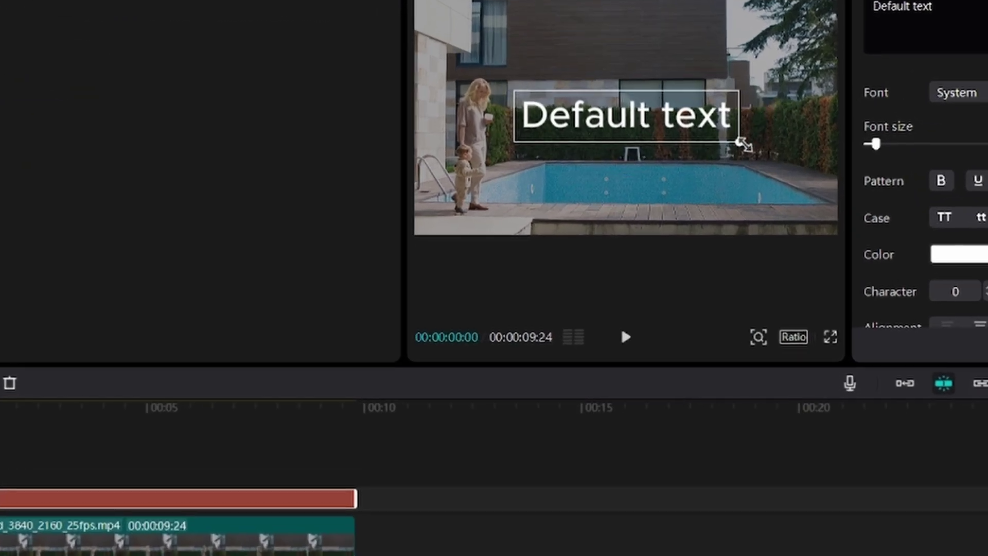
drag(744, 144, 483, 79)
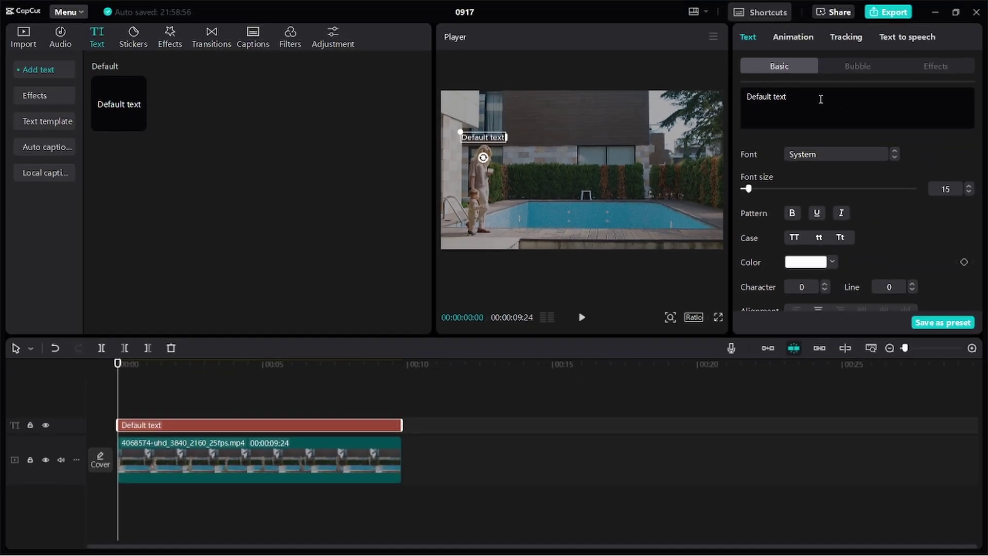
Step: Replace the caption's 'Default text' wording with 'Mother'
click(911, 59)
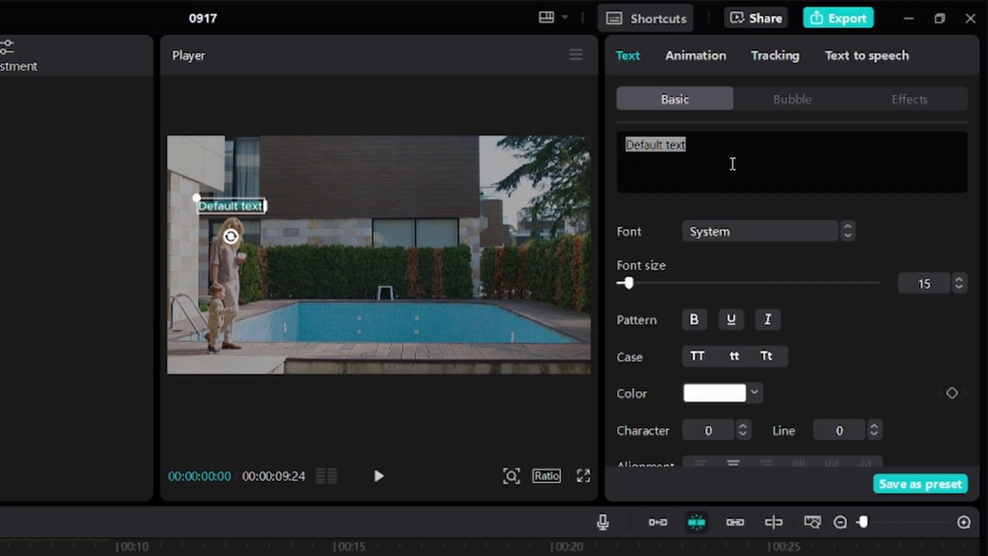
click(729, 151)
drag(647, 147, 576, 146)
text(Mother)
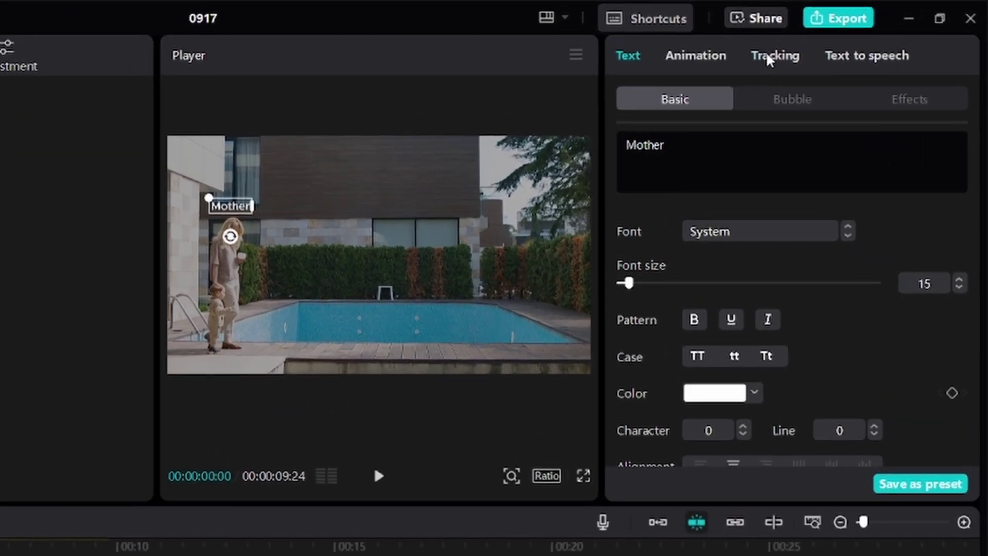
Step: Enable motion tracking on the Mother caption with tracking direction set to Both
click(844, 38)
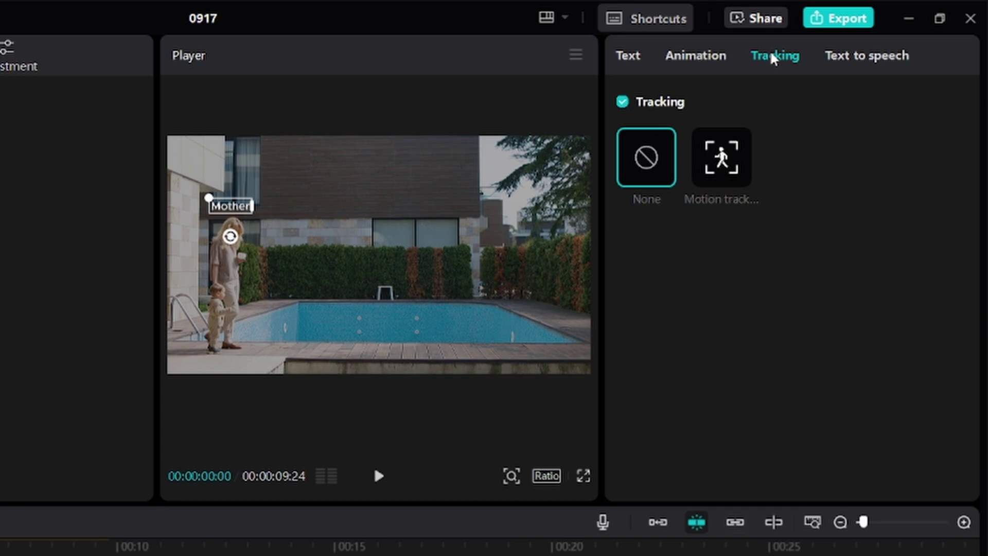
click(723, 158)
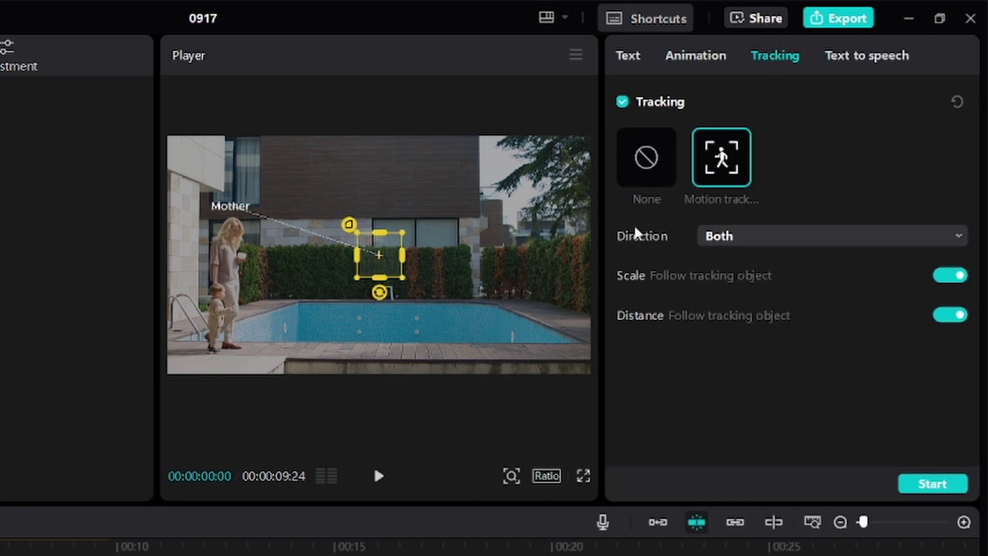
click(731, 240)
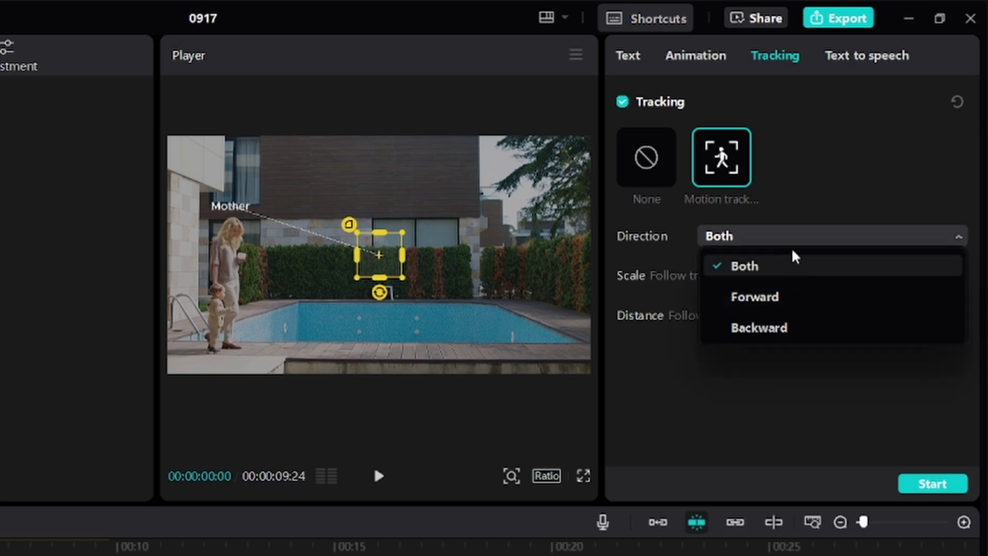
click(801, 183)
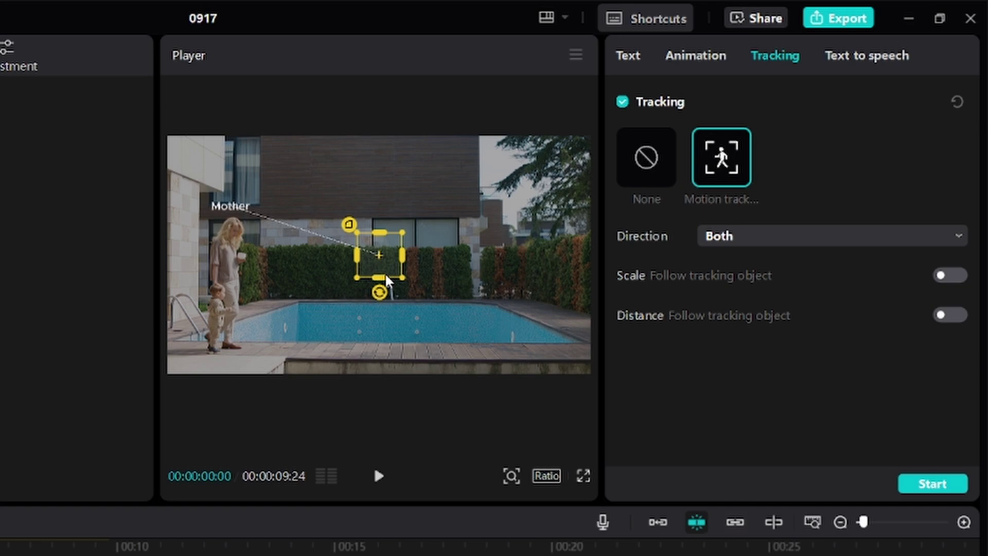
Step: Resize the yellow tracking box to fit snugly around the mother and start tracking
drag(385, 279, 356, 280)
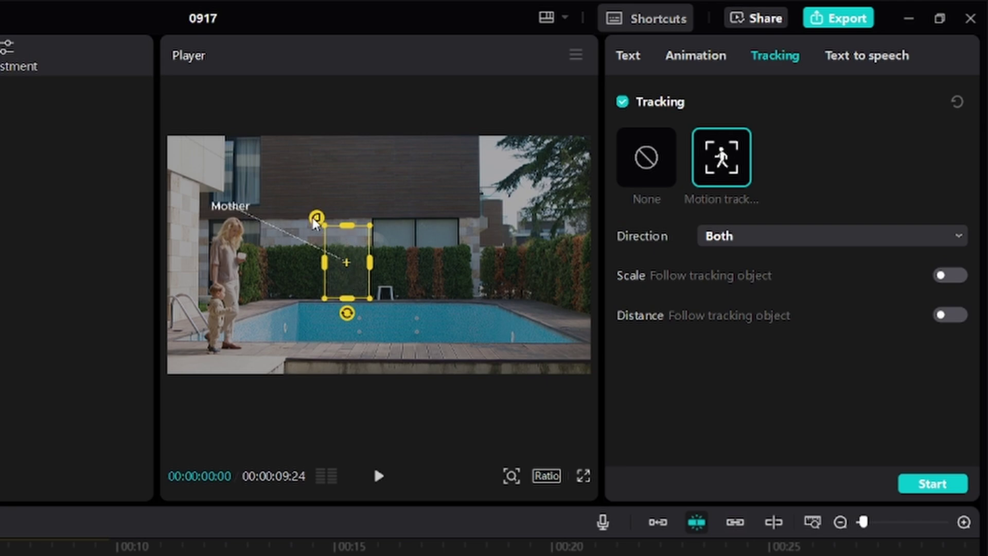
drag(315, 223, 218, 194)
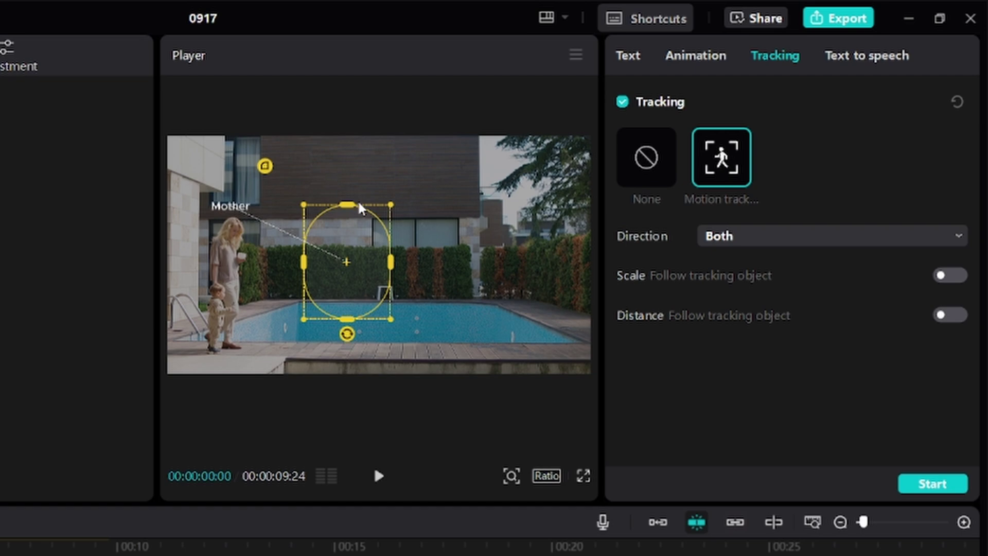
drag(306, 207, 301, 177)
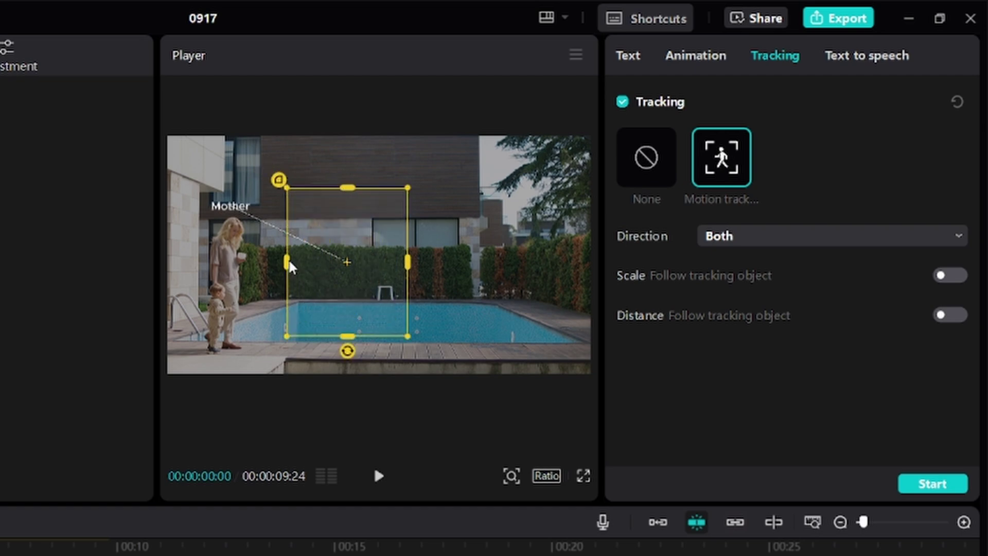
drag(290, 260, 325, 266)
drag(346, 191, 352, 209)
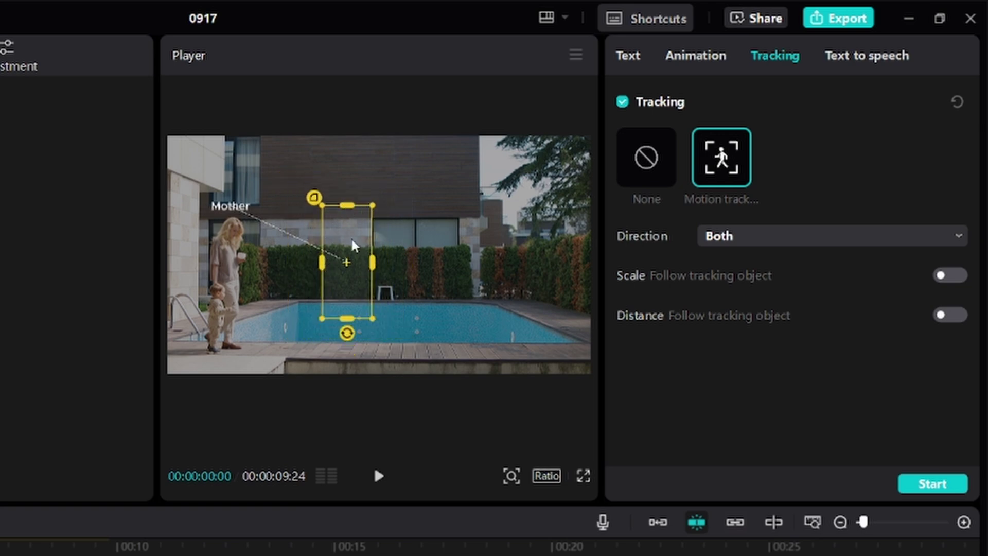
drag(354, 250, 239, 267)
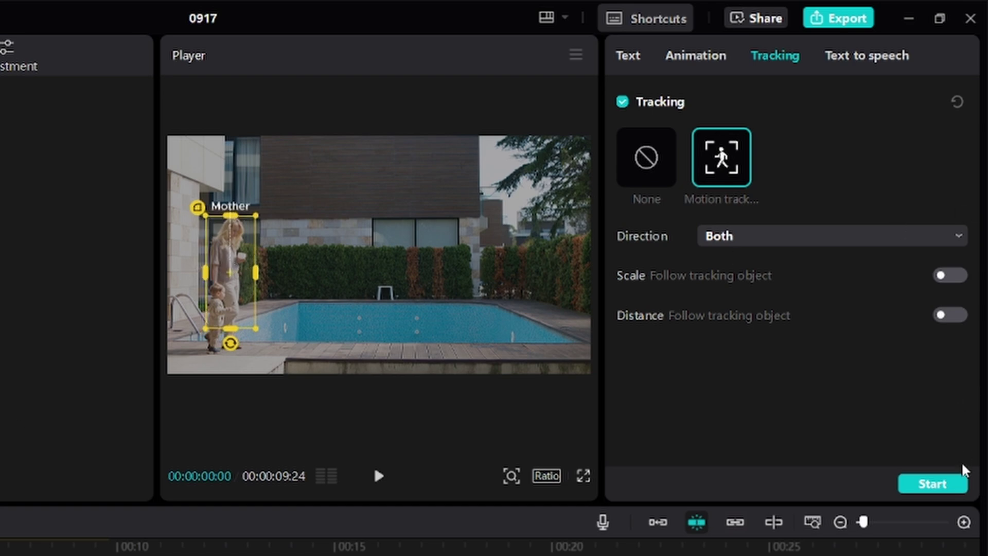
click(932, 483)
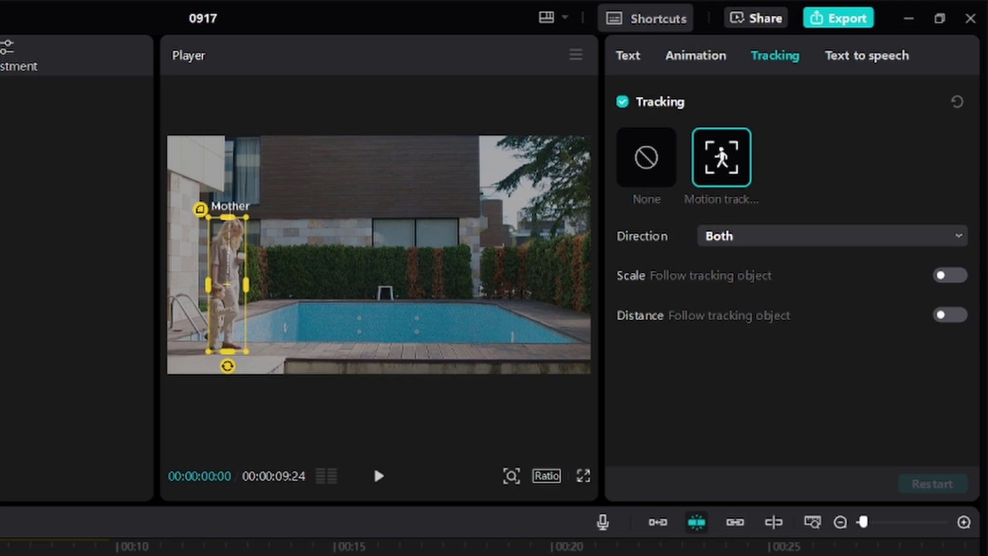
Step: Play back the tracked clip to check the Mother caption follows her, then return to the start
key(space)
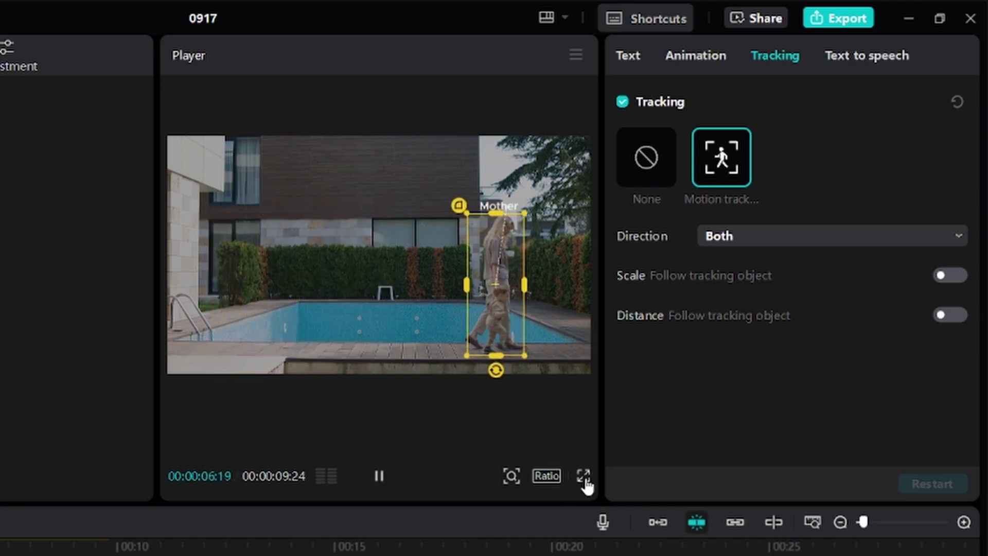
key(space)
key(Home)
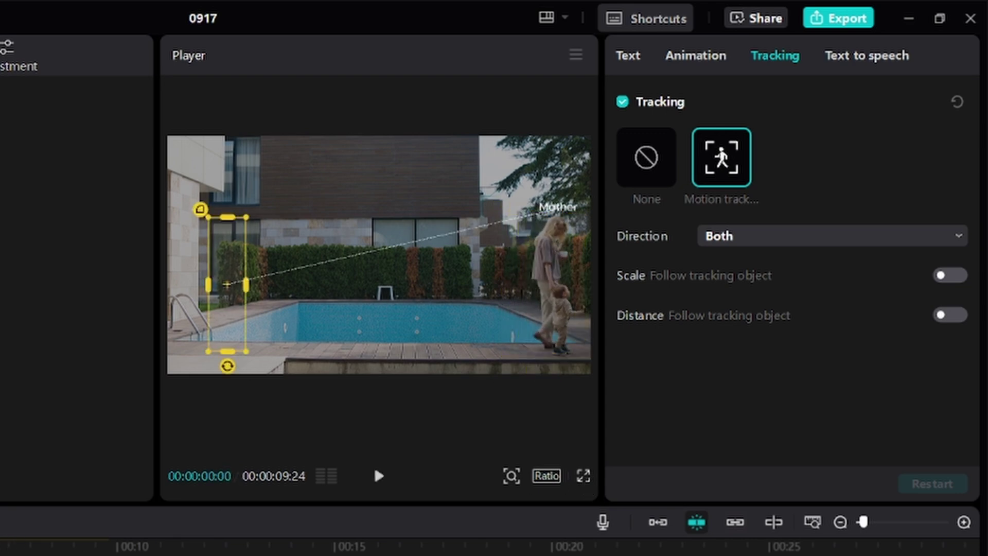
key(Escape)
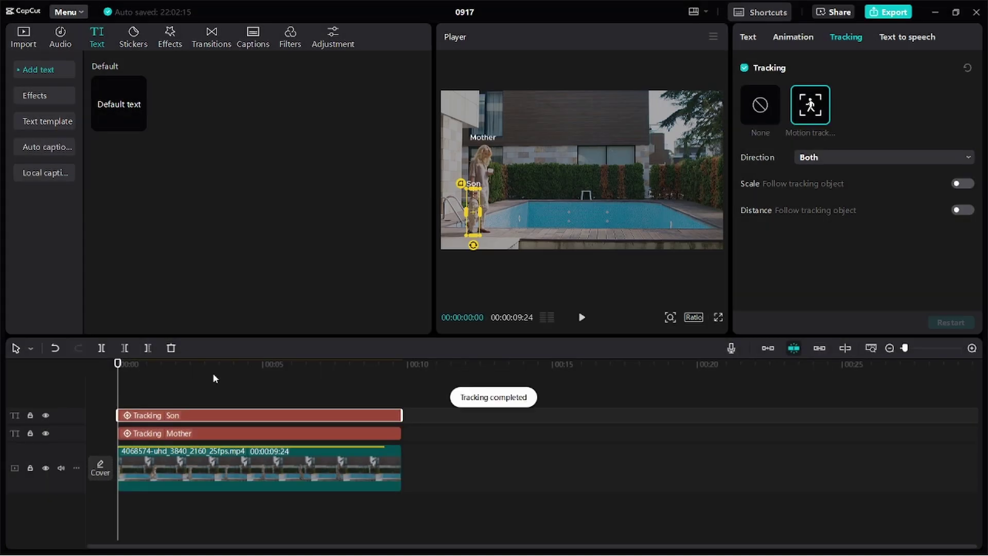
Step: Add the red curved arrow sticker, rotate it toward the mother, and extend it to the video's end
click(215, 378)
click(145, 43)
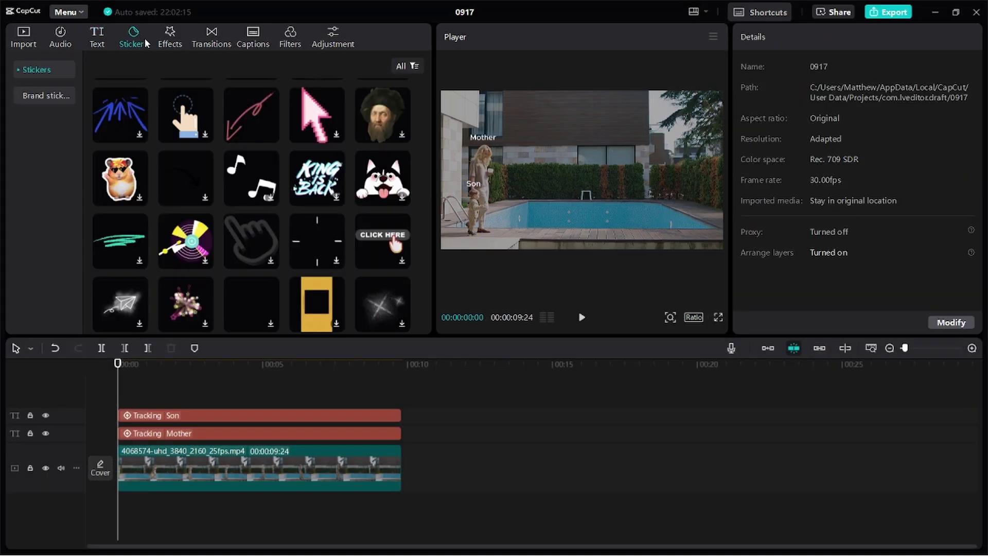
drag(251, 116, 124, 428)
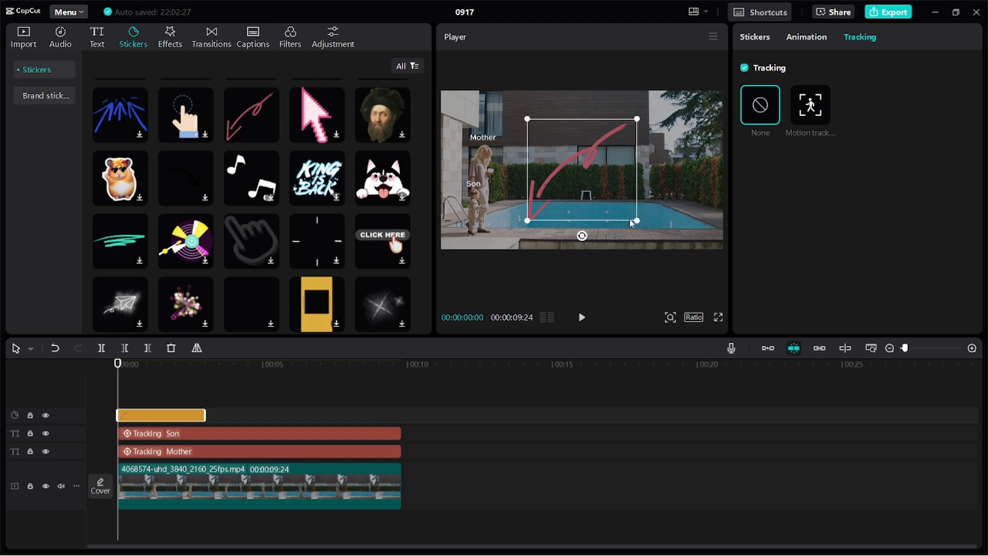
drag(582, 235, 458, 132)
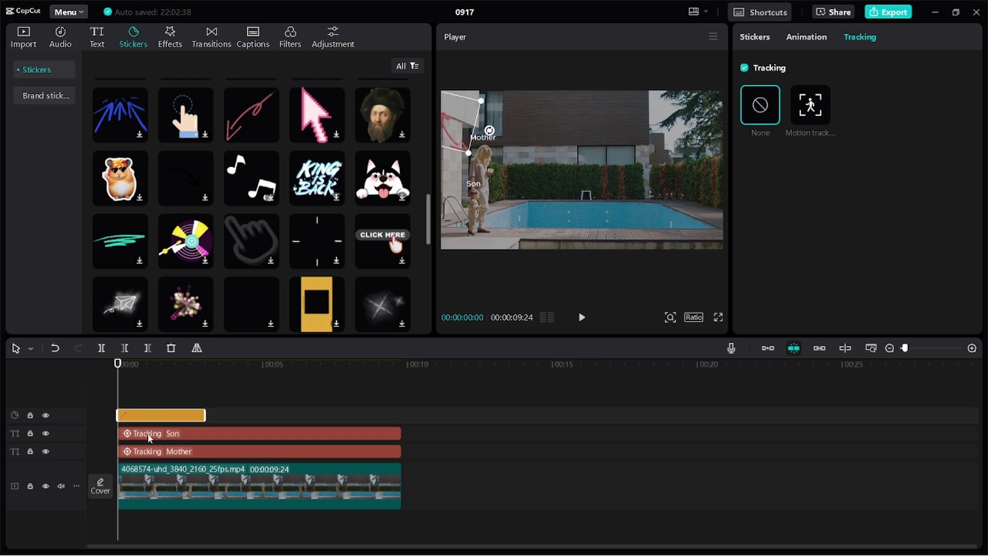
drag(204, 414, 403, 405)
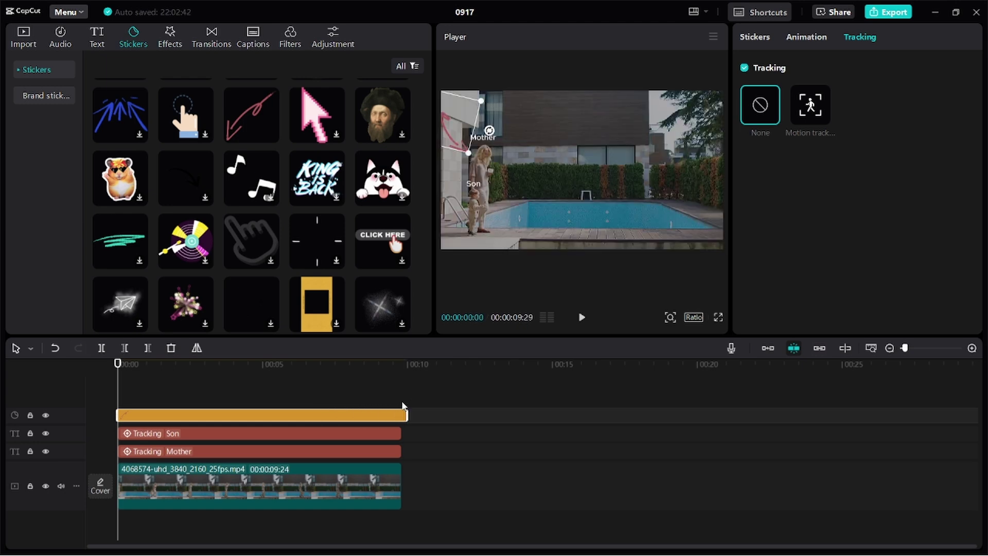
click(252, 414)
Step: Motion-track the arrow sticker with Scale and Distance off, tracking box placed on the son
click(813, 104)
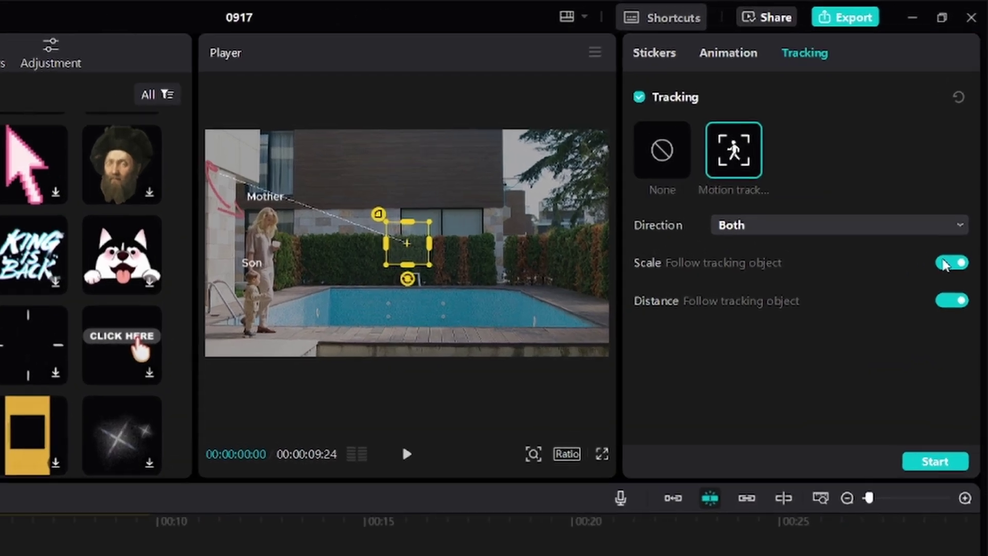
click(962, 183)
click(950, 315)
drag(387, 261, 223, 311)
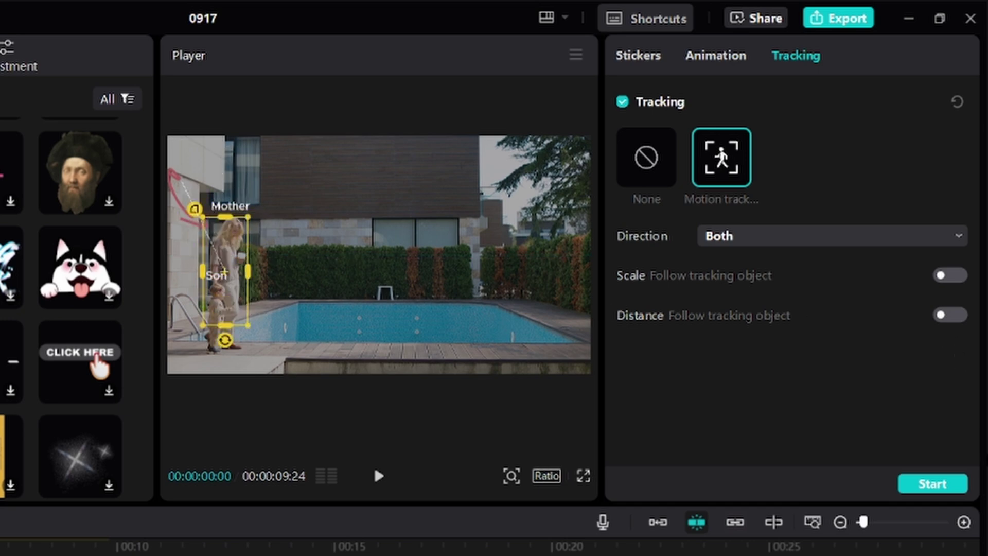
click(919, 492)
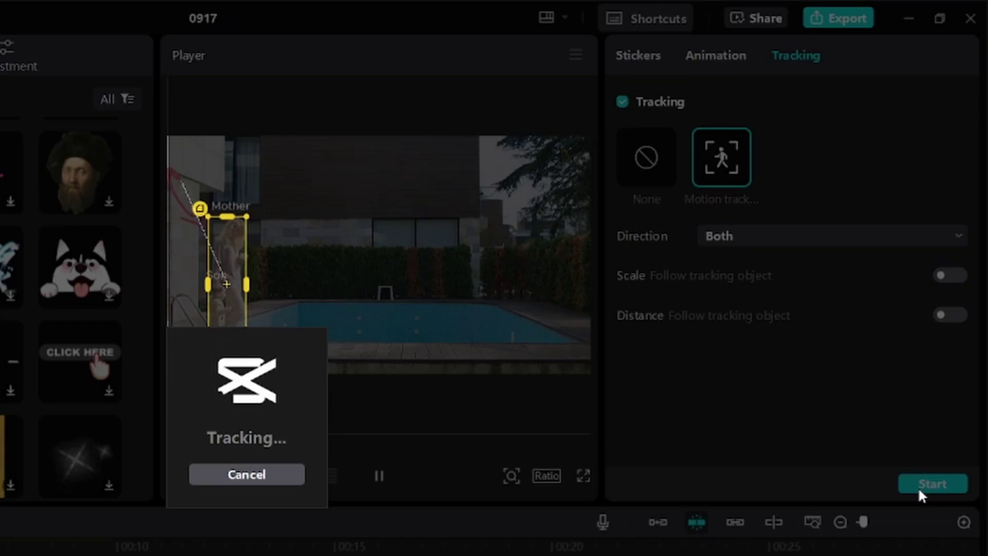